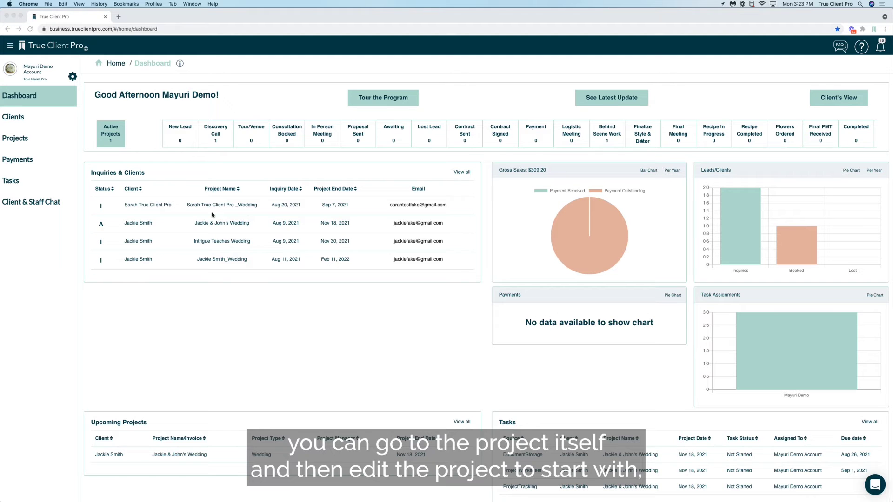
# Step: Open the budget tracking section of the active wedding project ending Nov 18, 2021
pyautogui.click(25, 141)
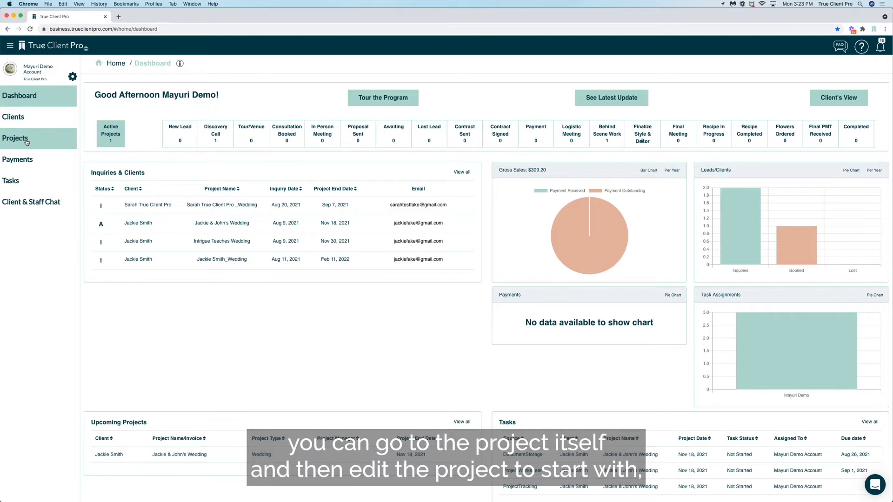
pyautogui.click(26, 142)
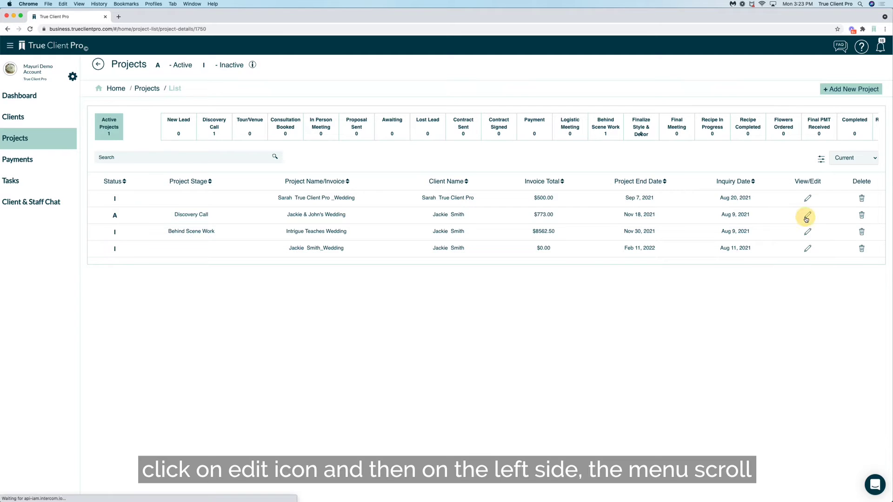
pyautogui.click(807, 217)
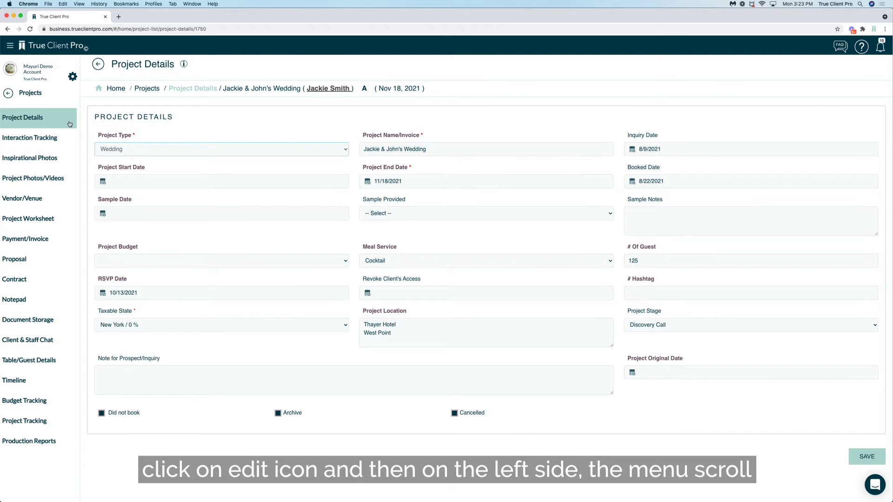
pyautogui.moveTo(67, 125); pyautogui.dragTo(65, 204)
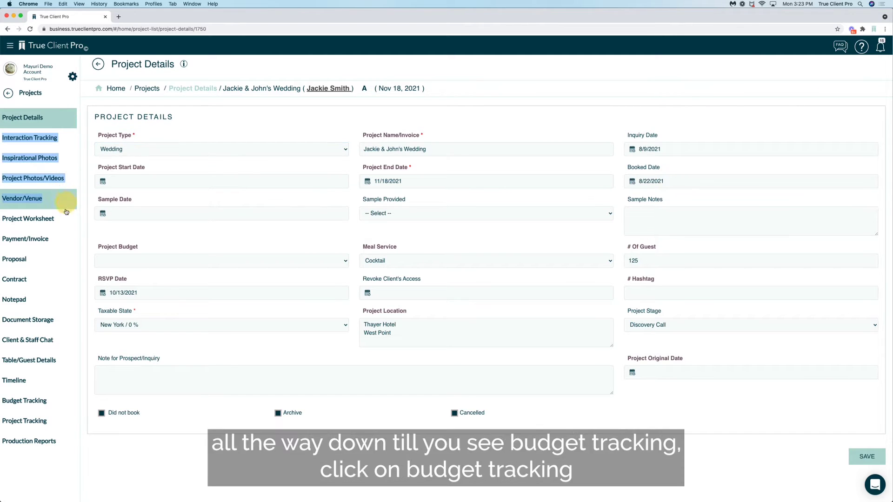
pyautogui.click(61, 400)
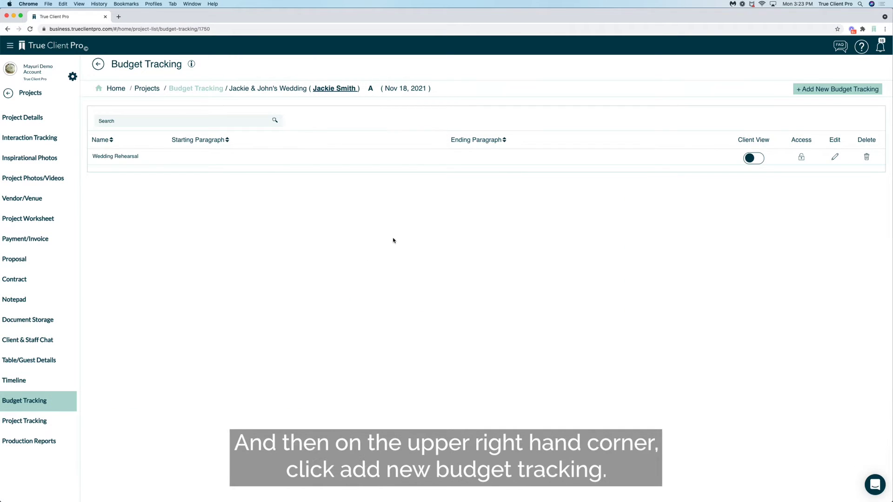
# Step: Create and save a new budget tracking record named Wedding with a total budget of $50000
pyautogui.click(822, 90)
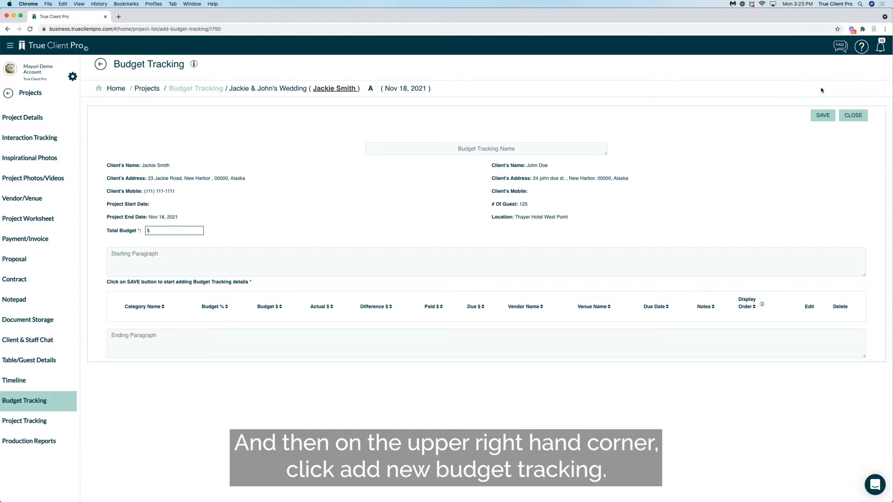
pyautogui.click(466, 149)
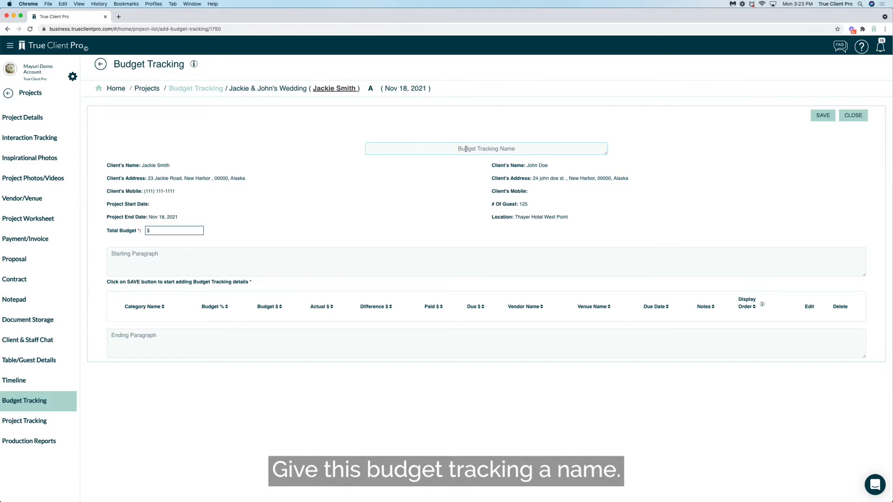
pyautogui.write('Wedding')
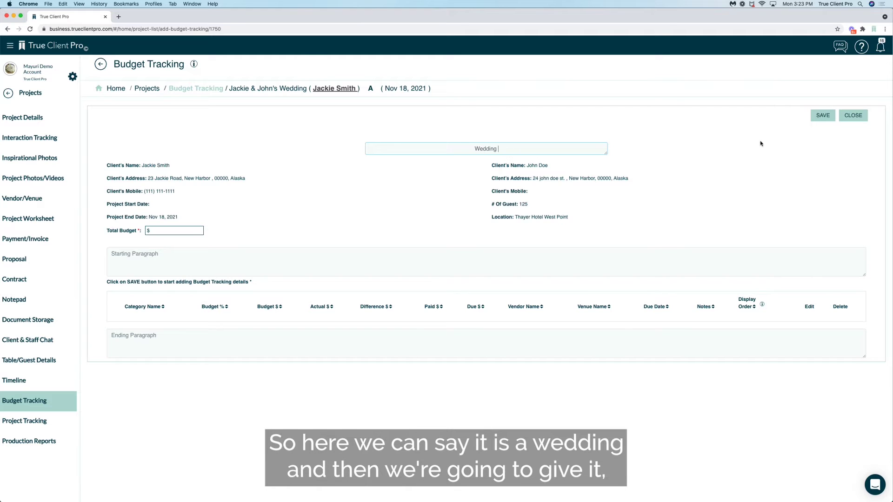
pyautogui.click(162, 230)
pyautogui.write('50000')
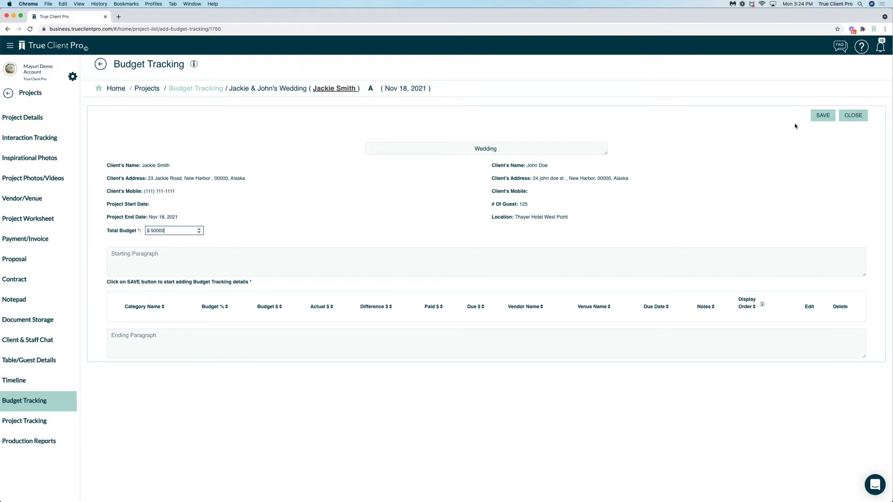
pyautogui.click(821, 117)
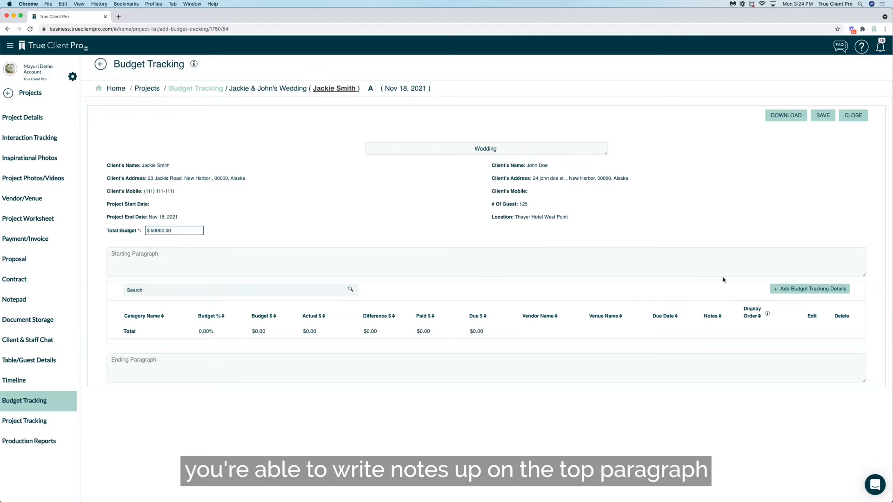
pyautogui.click(334, 257)
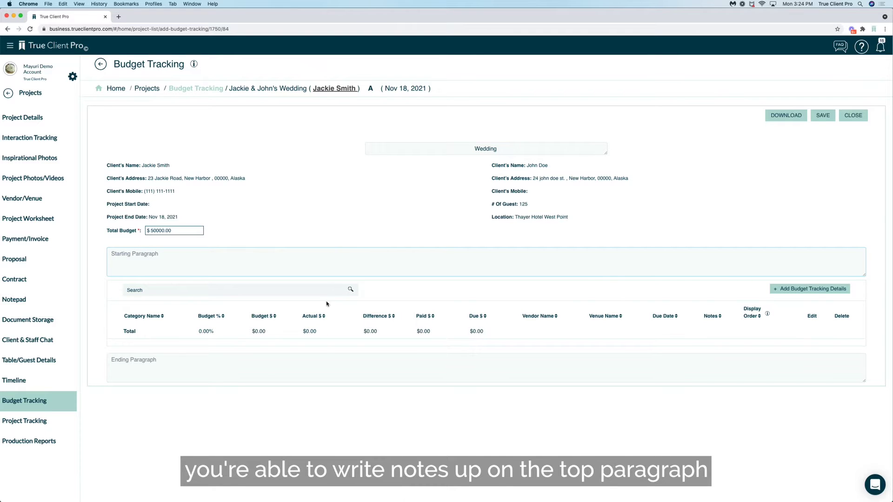
pyautogui.click(325, 363)
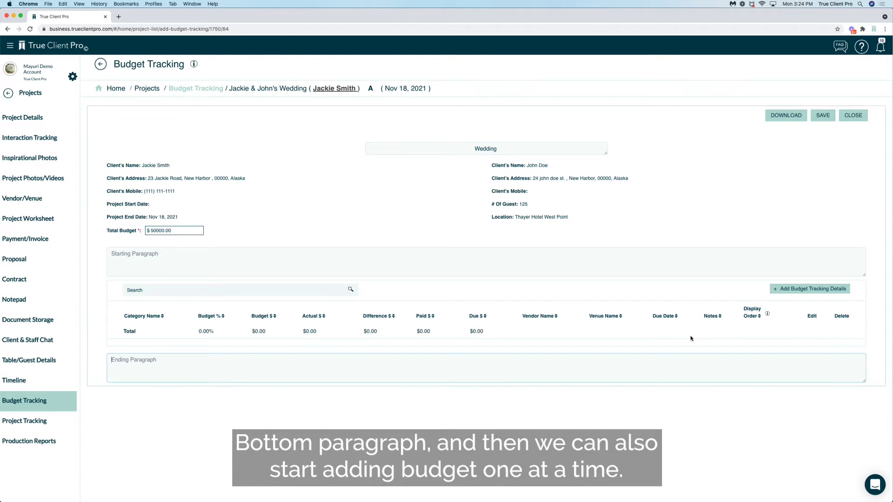
# Step: Add and save a budget category named Florist 1 with a budget share of 10%
pyautogui.click(800, 292)
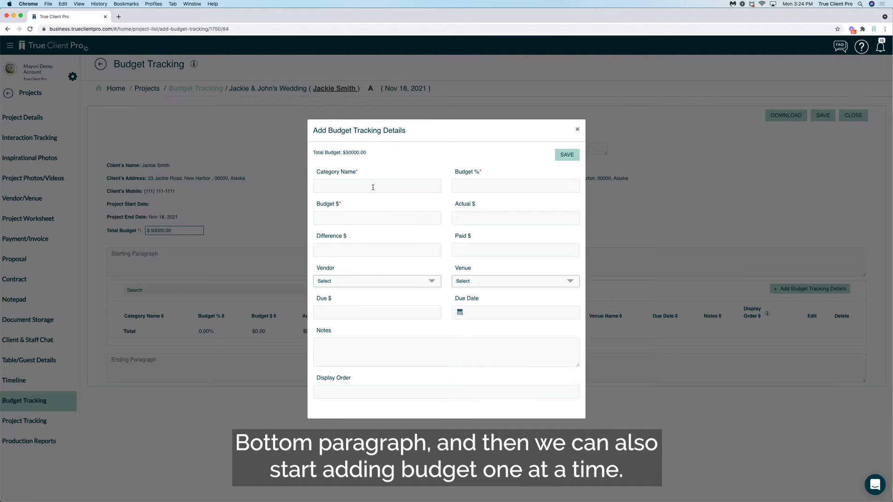
pyautogui.click(373, 187)
pyautogui.write('Florist 1')
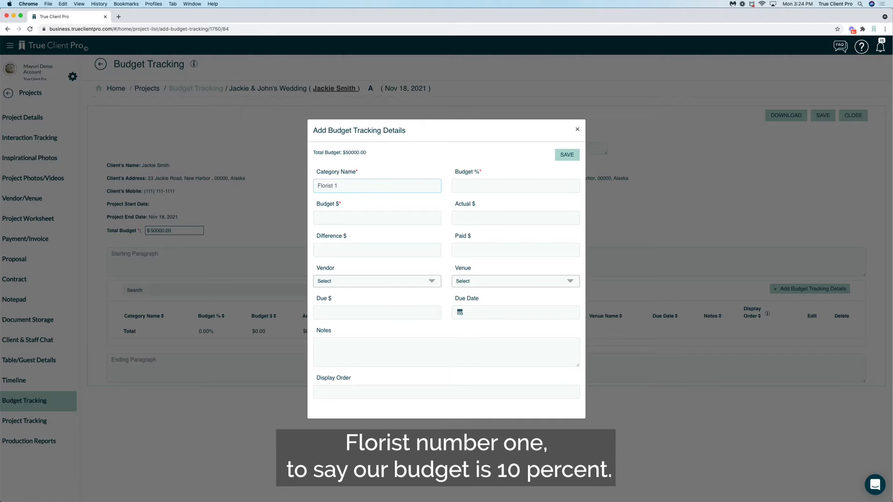
pyautogui.click(475, 185)
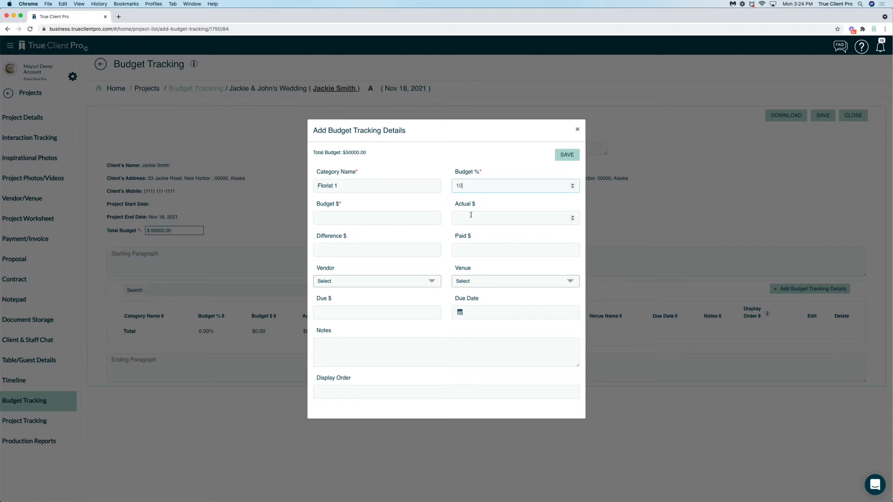
pyautogui.click(566, 157)
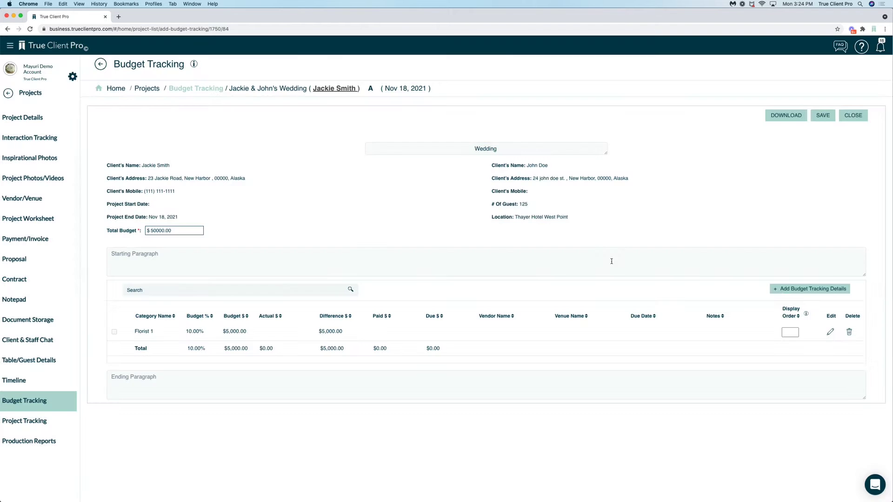
# Step: Add and save a budget category named Photographer with a budget share of 12%
pyautogui.click(813, 291)
pyautogui.click(385, 185)
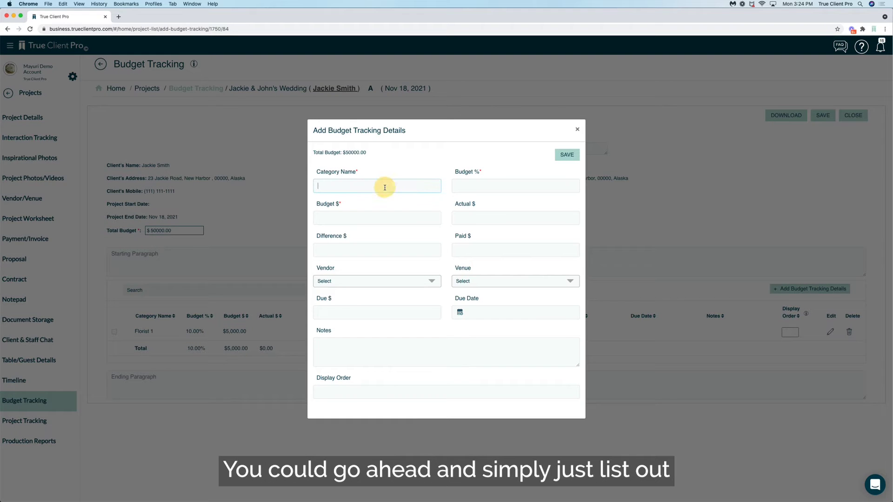
pyautogui.write('Phto')
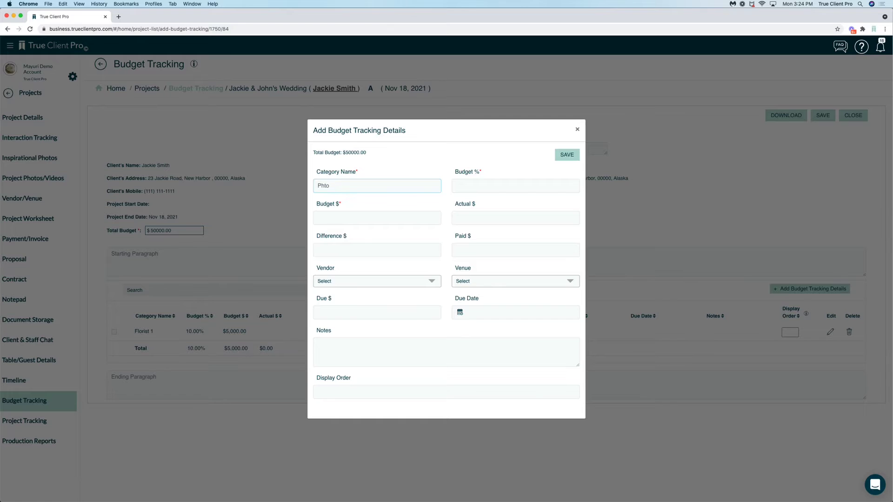
pyautogui.write('otographer')
pyautogui.press('Tab')
pyautogui.write('12')
pyautogui.click(568, 155)
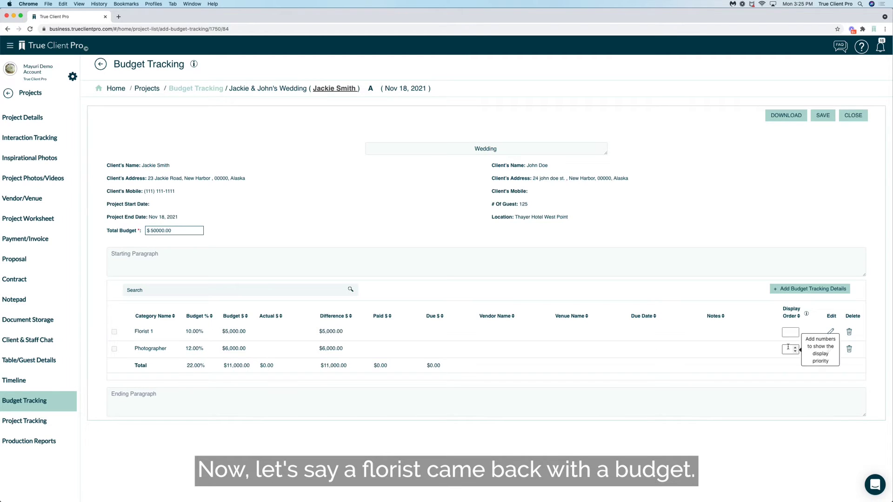
# Step: Edit the Florist 1 category, setting its actual cost to $5400 and the paid amount to $2000
pyautogui.click(830, 333)
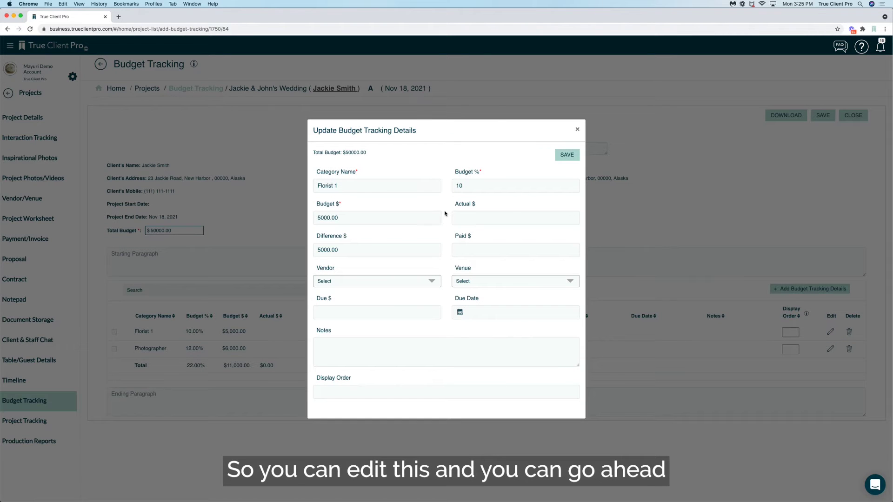
pyautogui.click(468, 220)
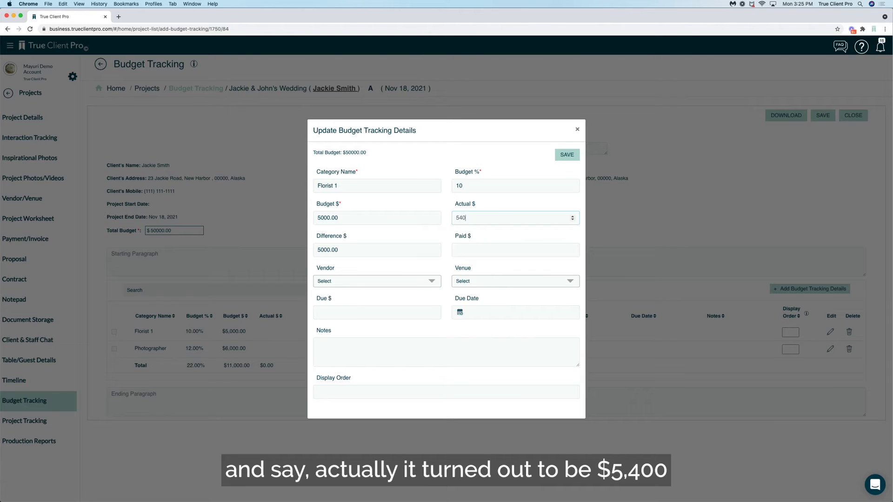
pyautogui.click(473, 250)
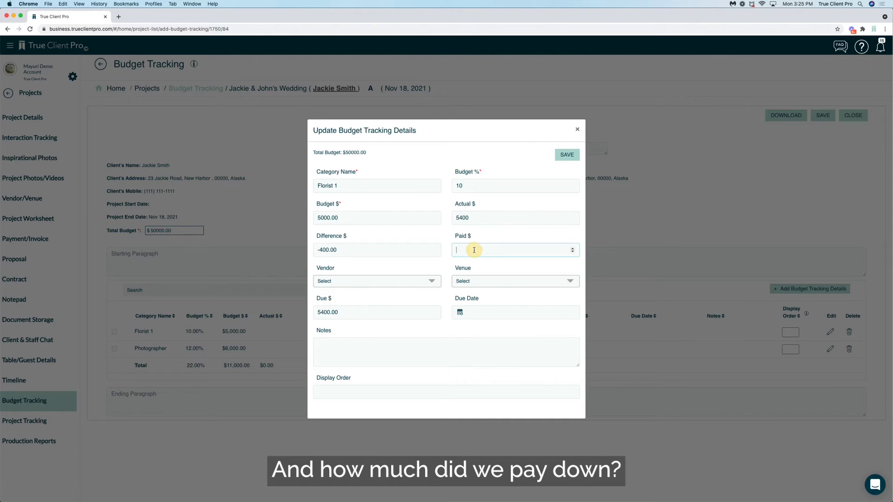
pyautogui.write('2000')
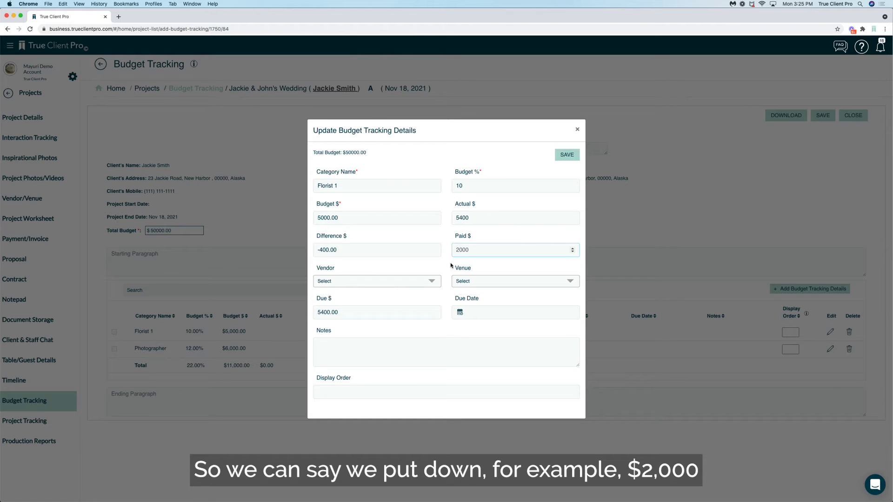
# Step: Assign Mayuri's Floral Design as the Florist 1 vendor and set the due date to 9/16/2021
pyautogui.click(430, 282)
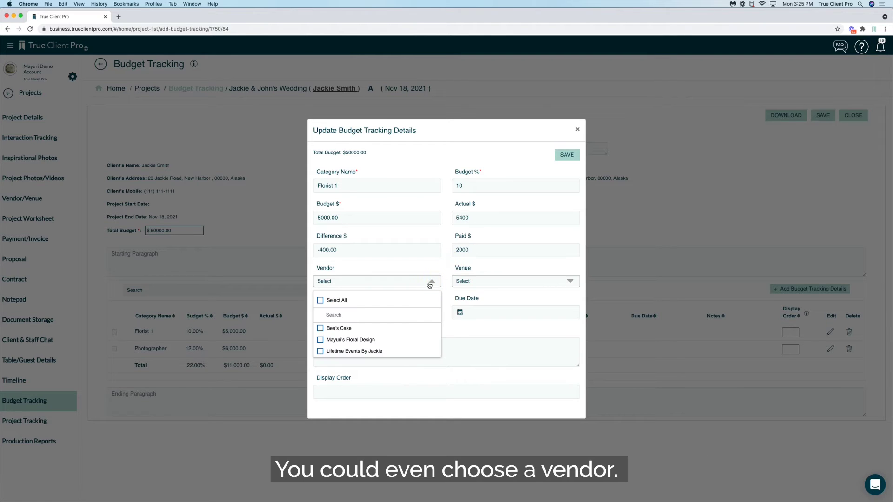
pyautogui.click(320, 340)
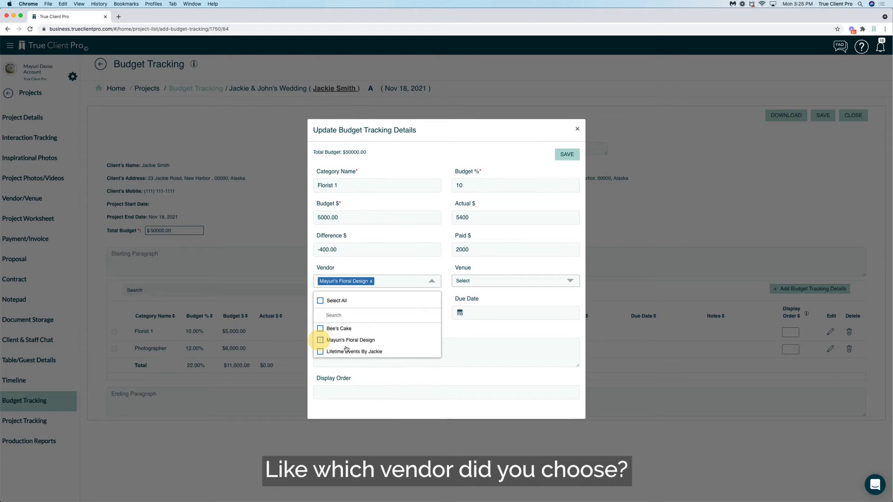
pyautogui.click(416, 263)
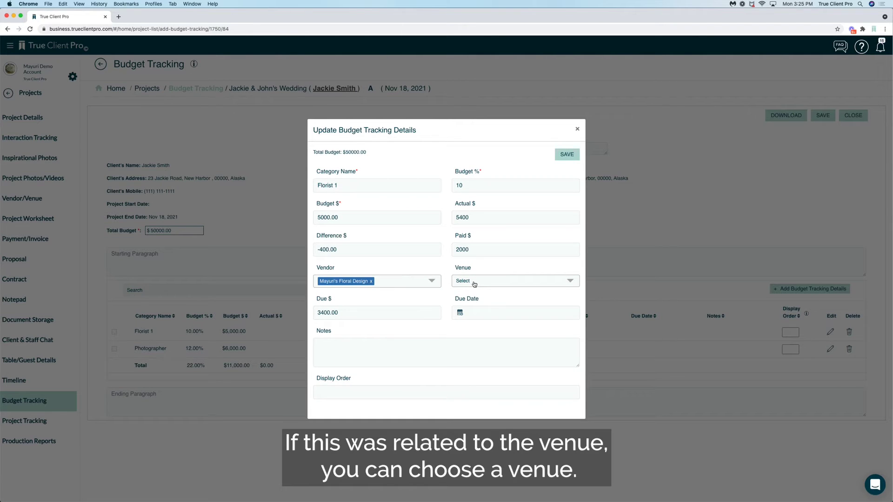
pyautogui.click(474, 313)
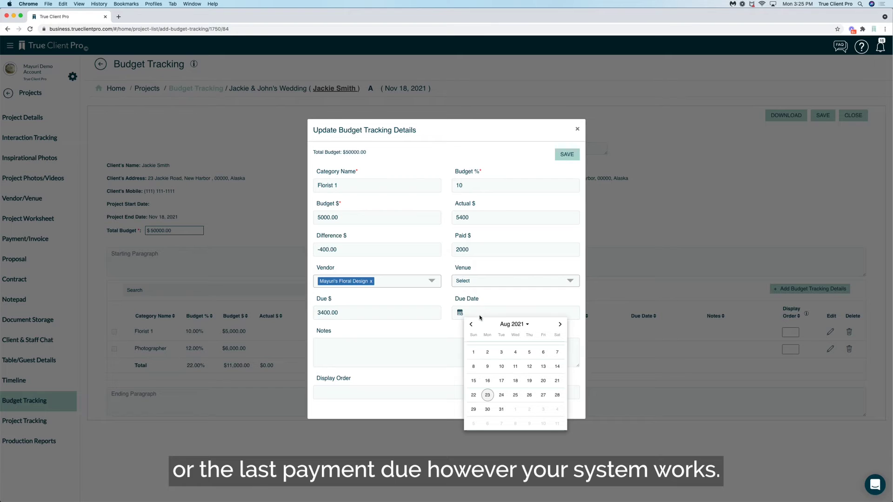
pyautogui.click(560, 325)
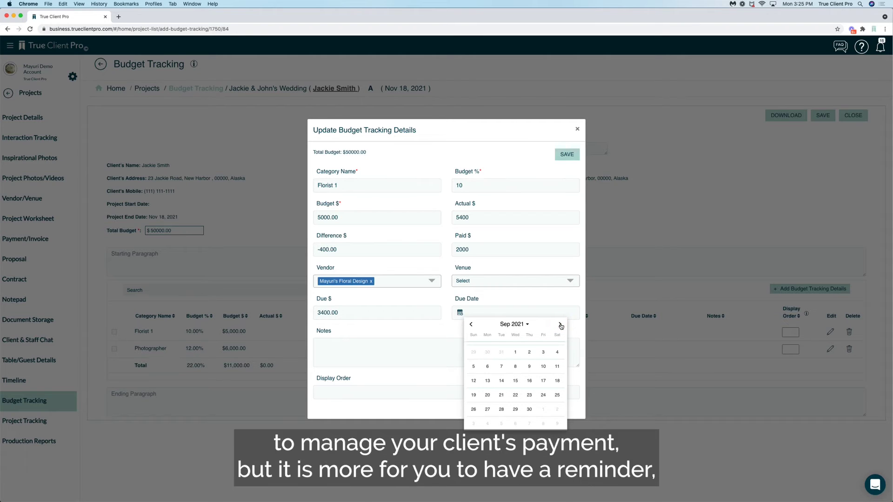
pyautogui.click(529, 381)
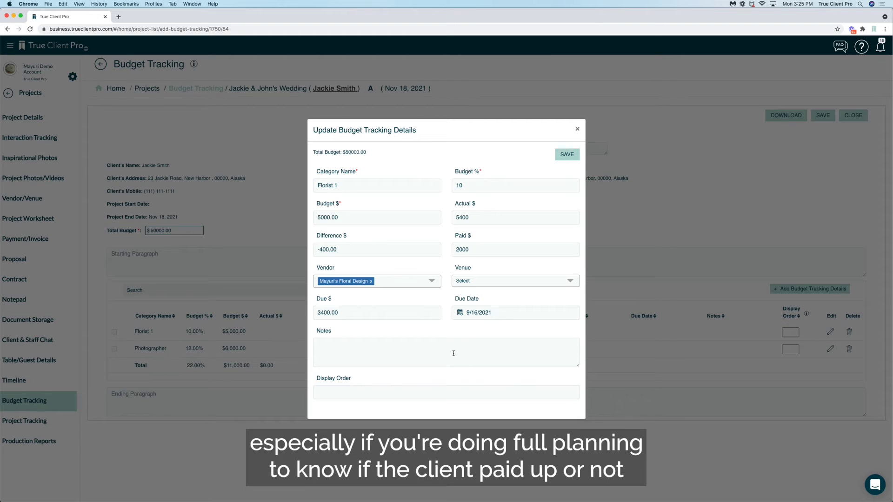
pyautogui.click(454, 353)
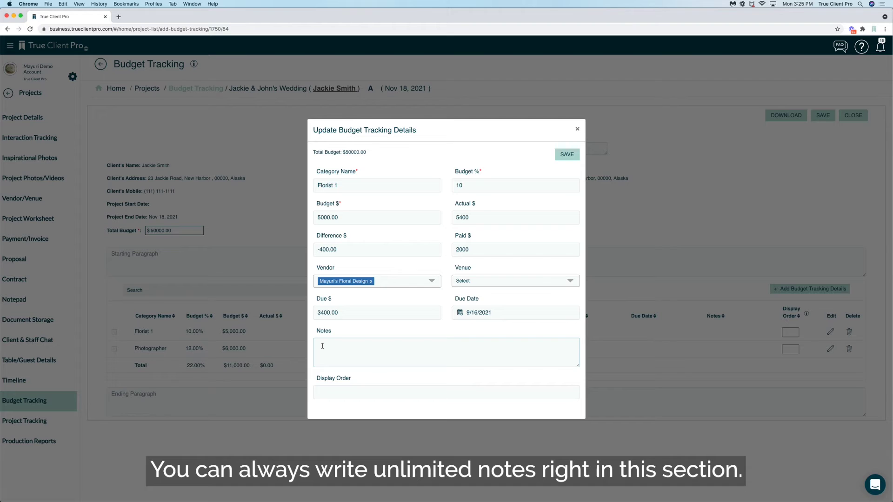
pyautogui.moveTo(578, 366)
pyautogui.mouseDown()
pyautogui.moveTo(584, 411)
pyautogui.moveTo(576, 343)
pyautogui.moveTo(579, 367)
pyautogui.mouseUp()
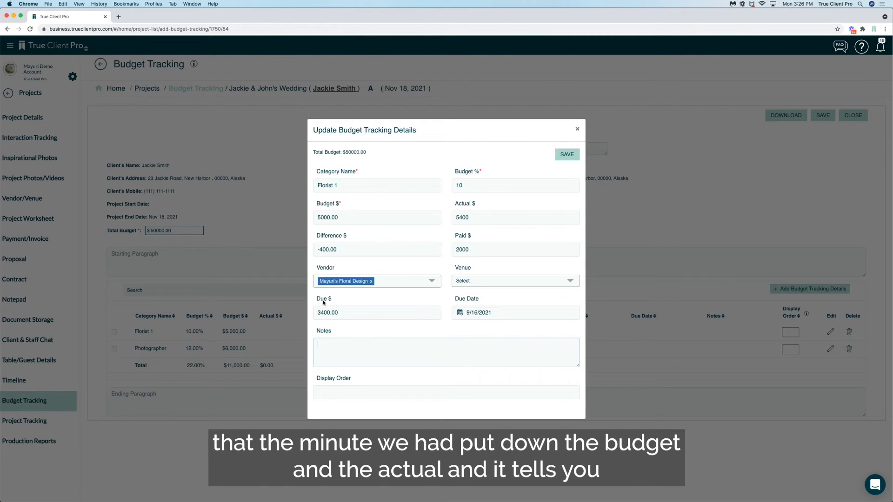
pyautogui.moveTo(317, 237); pyautogui.dragTo(348, 236)
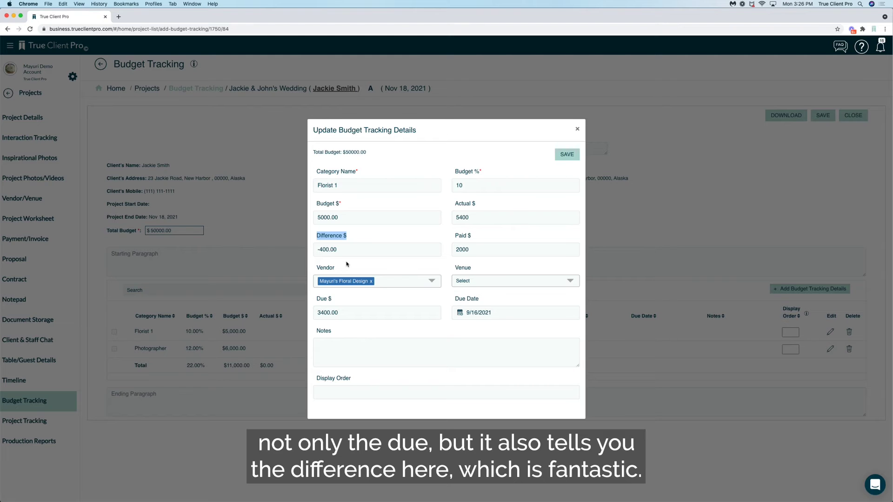
# Step: Save the Florist 1 details and the Wedding budget tracking record, and return to the budget tracking list
pyautogui.click(567, 159)
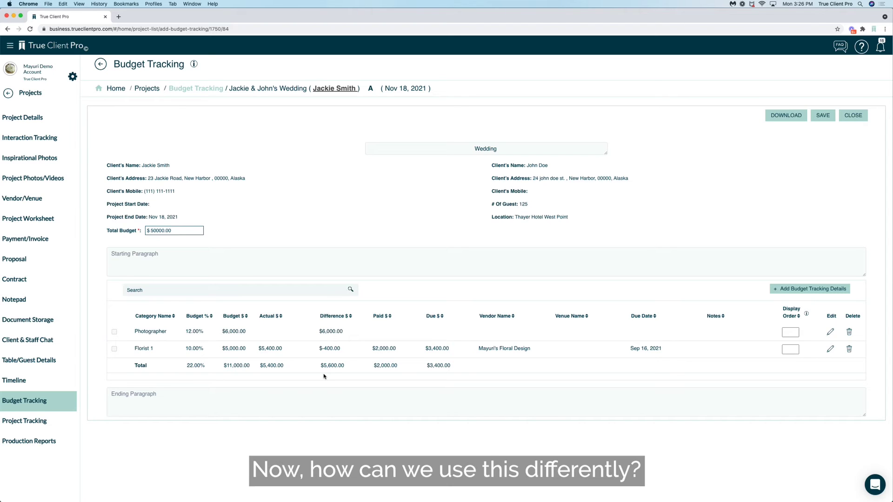
pyautogui.click(823, 117)
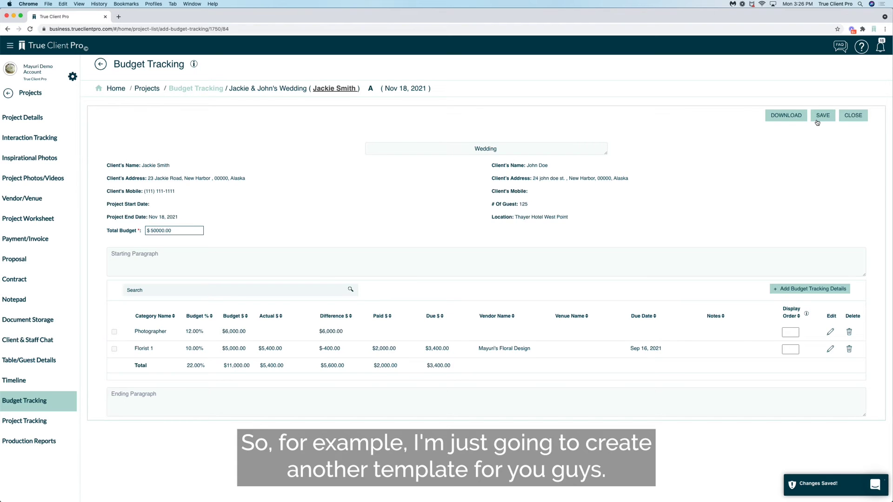
pyautogui.click(103, 65)
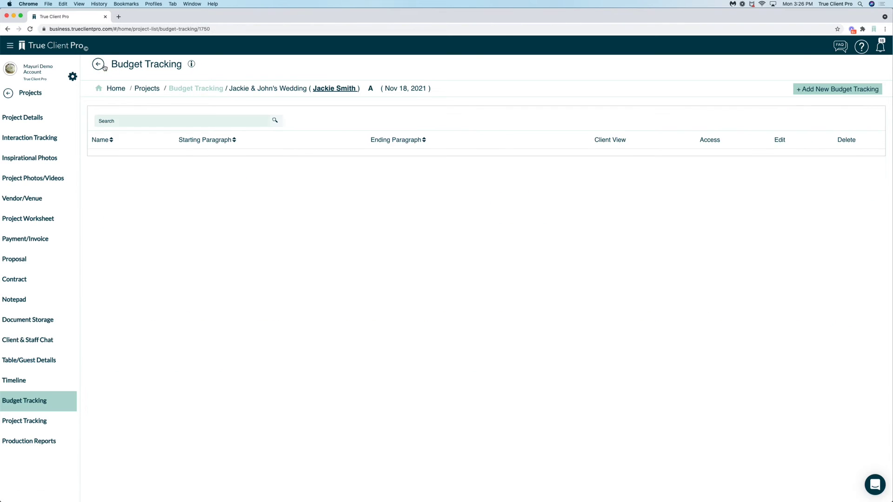
# Step: Create and save a second budget tracking record named Project Expenses with a total budget of $5000
pyautogui.click(810, 90)
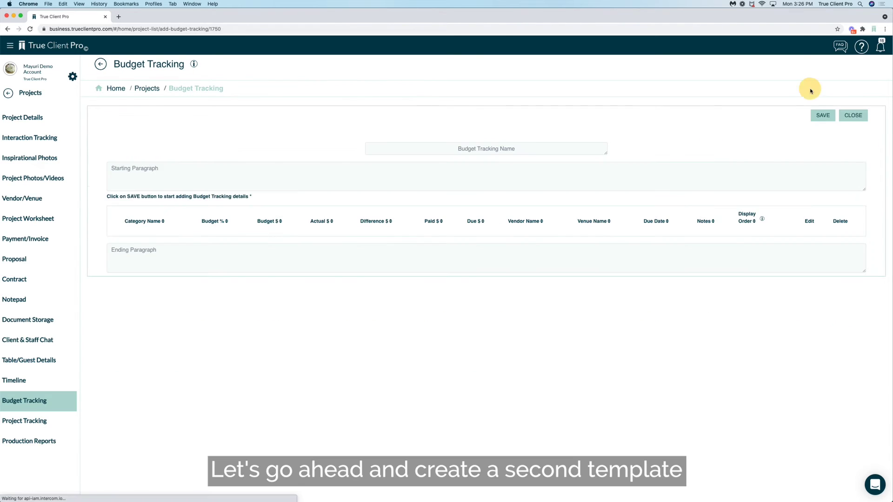
pyautogui.click(442, 148)
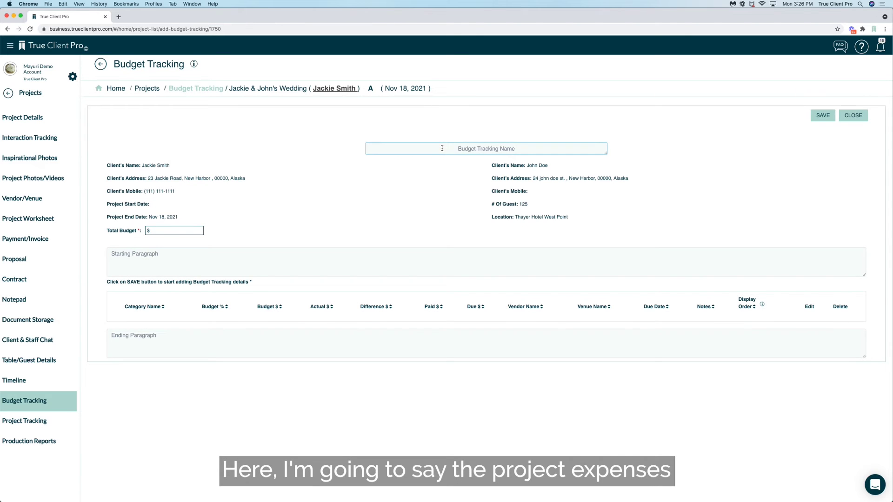
pyautogui.write('Project Expenses')
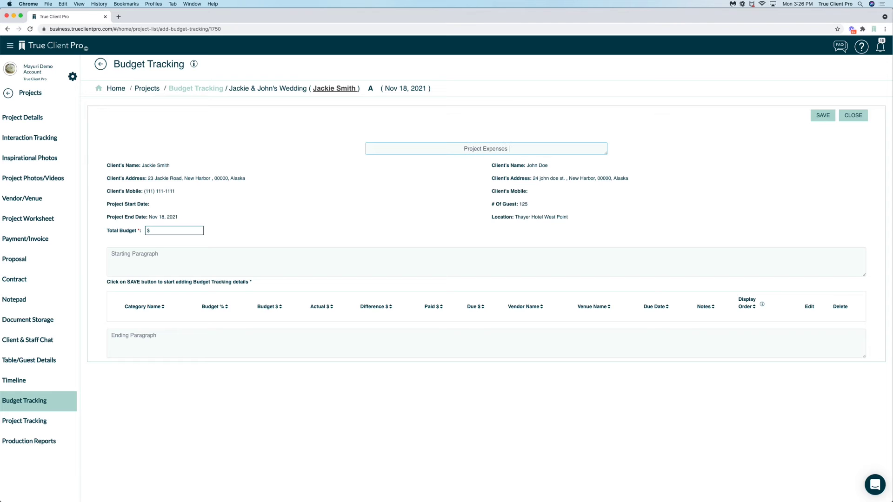
pyautogui.click(170, 230)
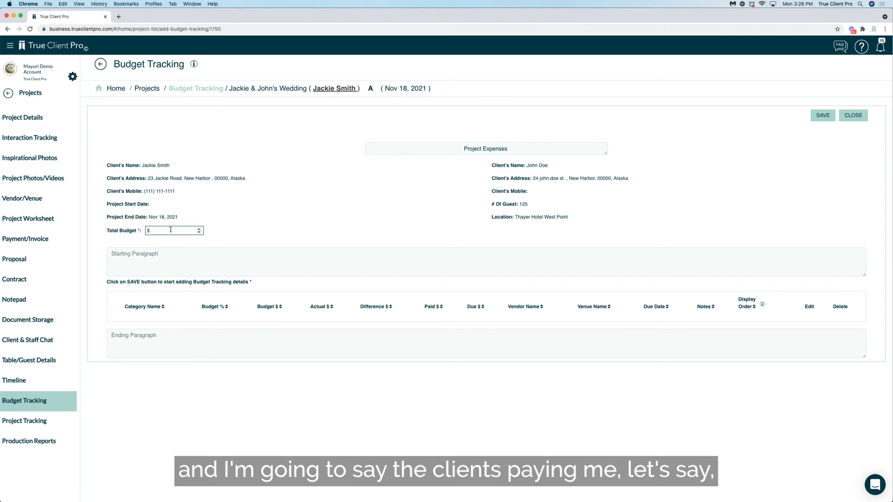
pyautogui.write('5000')
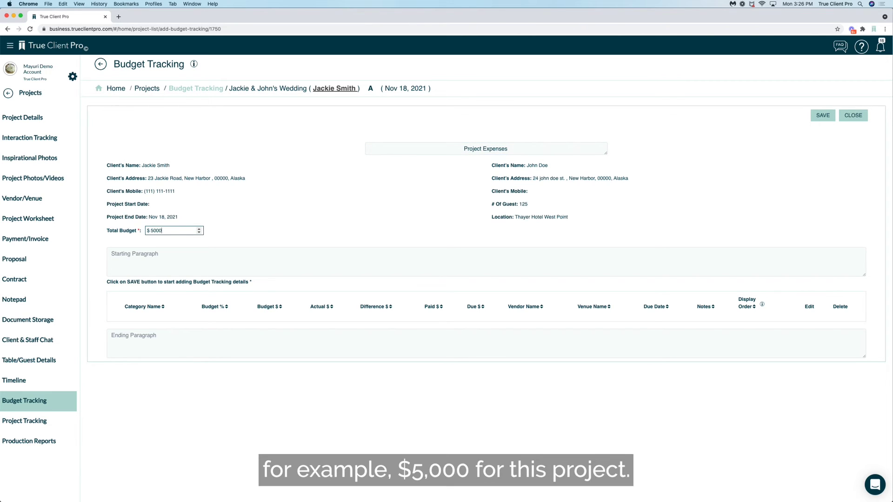
pyautogui.click(820, 118)
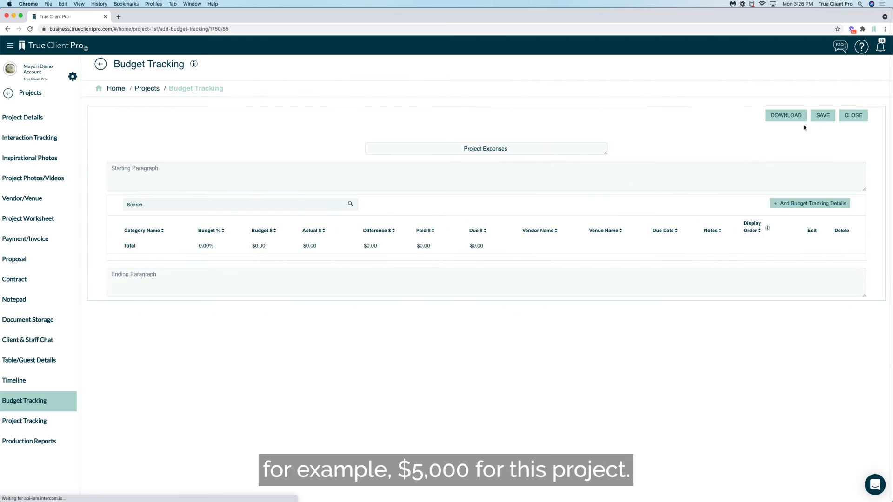
# Step: Add and save a Food/Meal category with a budget of $200 in the Project Expenses record
pyautogui.click(791, 289)
pyautogui.click(376, 187)
pyautogui.write('Food/Meal')
pyautogui.click(377, 219)
pyautogui.write('200')
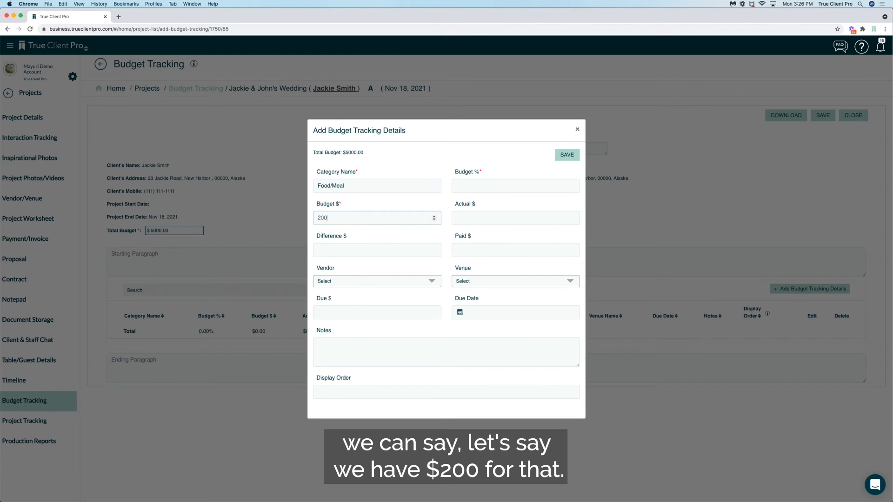
pyautogui.click(565, 157)
# Step: Add and save a Flowers category with a budget of $750
pyautogui.click(795, 289)
pyautogui.write('Flowers')
pyautogui.click(350, 219)
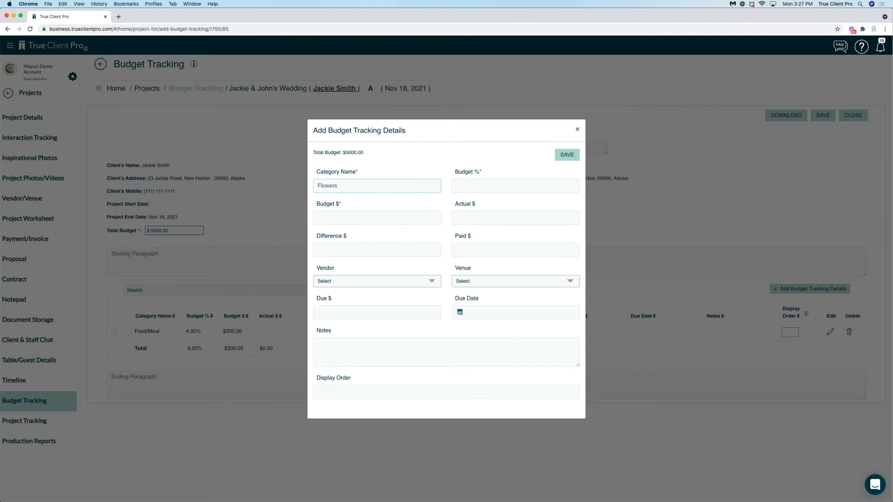
pyautogui.write('750')
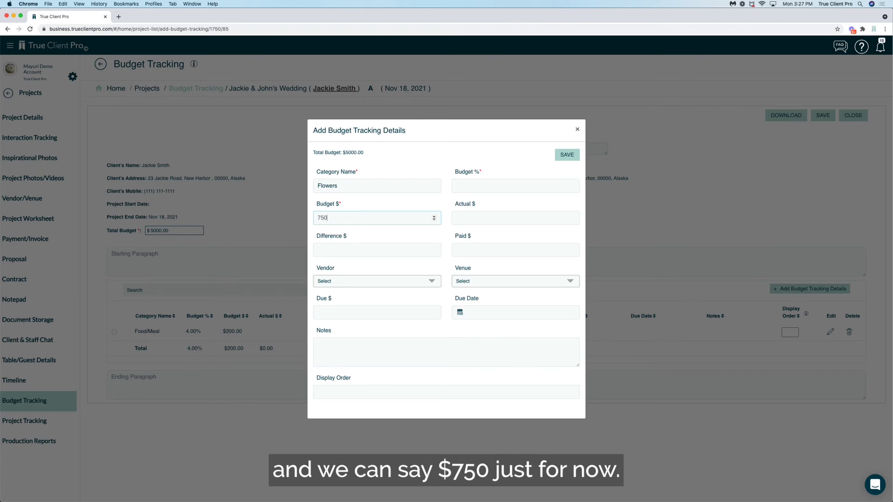
pyautogui.click(567, 154)
# Step: Add and save a Supplies category with a budget of $300
pyautogui.click(798, 291)
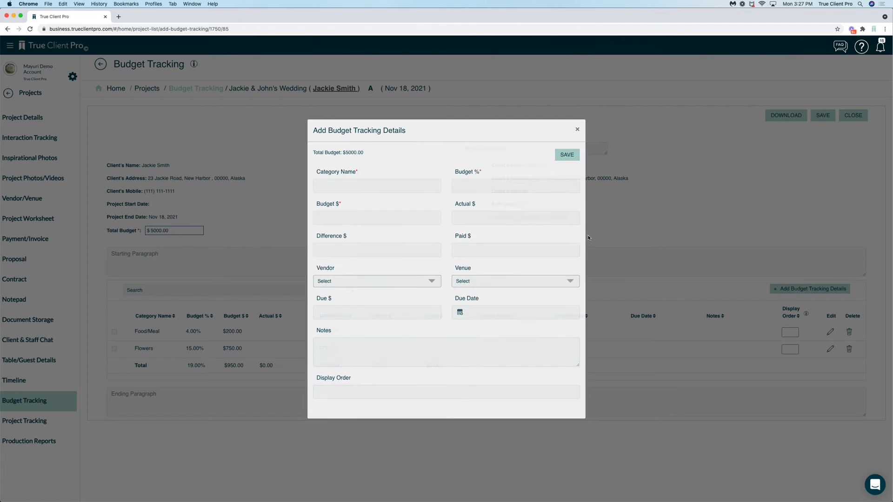
pyautogui.click(363, 186)
pyautogui.write('Supplies')
pyautogui.click(355, 216)
pyautogui.write('300')
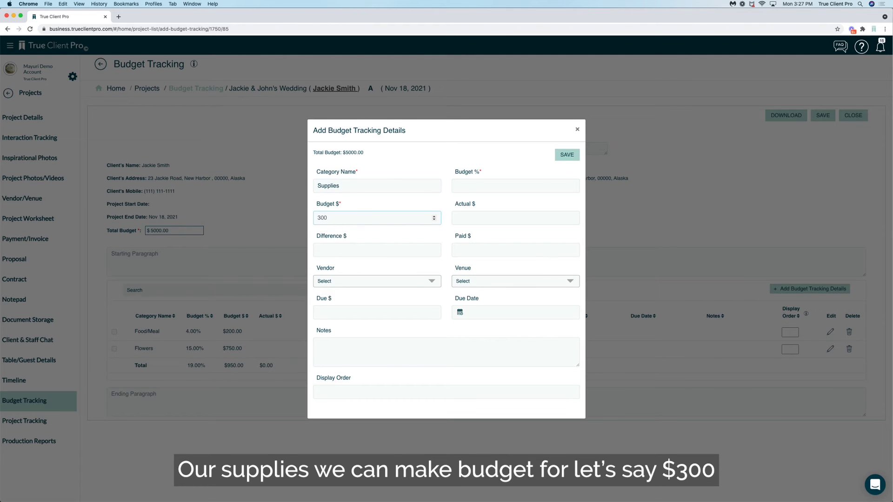
pyautogui.click(567, 155)
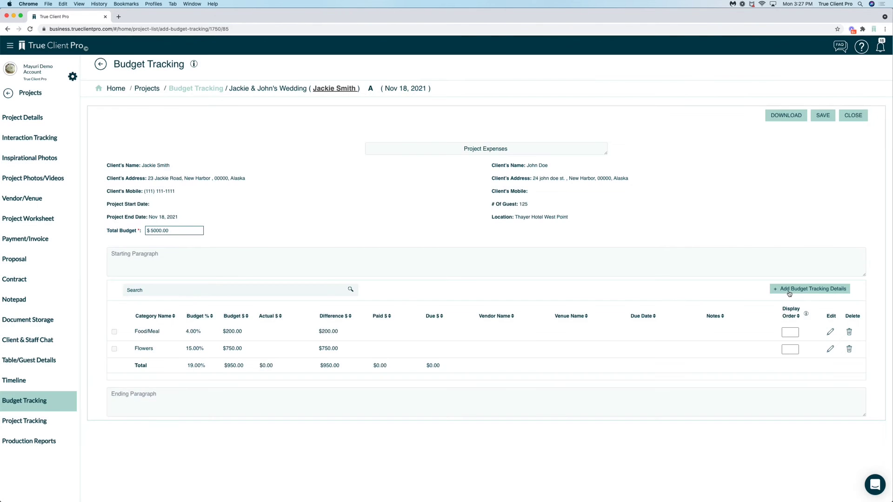
# Step: Add and save a Staff and Labor category with a budget of $1000
pyautogui.click(809, 289)
pyautogui.click(363, 188)
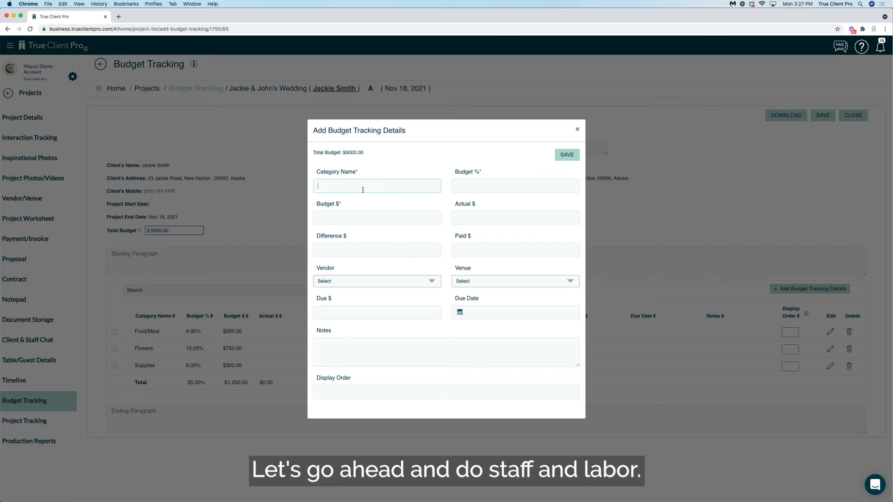
pyautogui.write('Staff ')
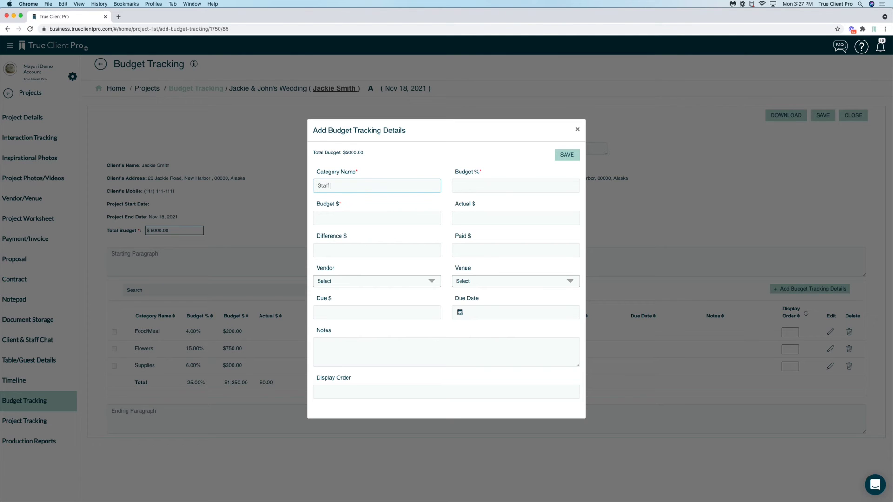
pyautogui.write('and Labor')
pyautogui.click(356, 216)
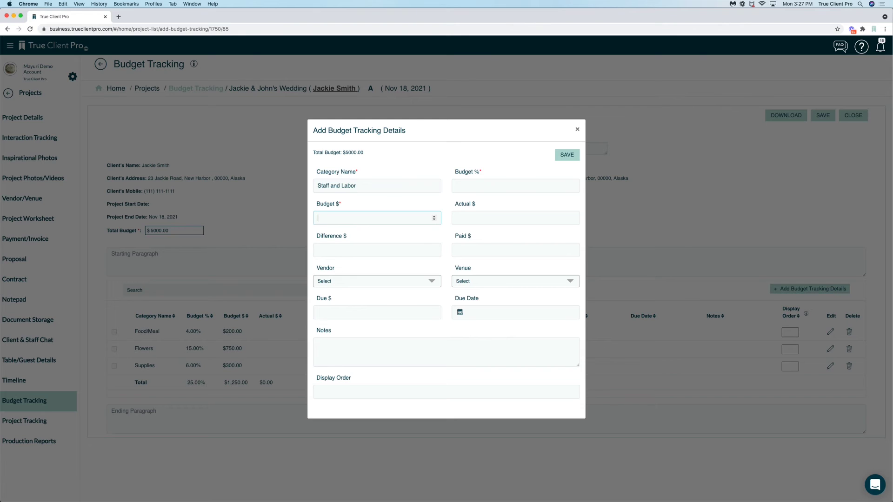
pyautogui.write('1000')
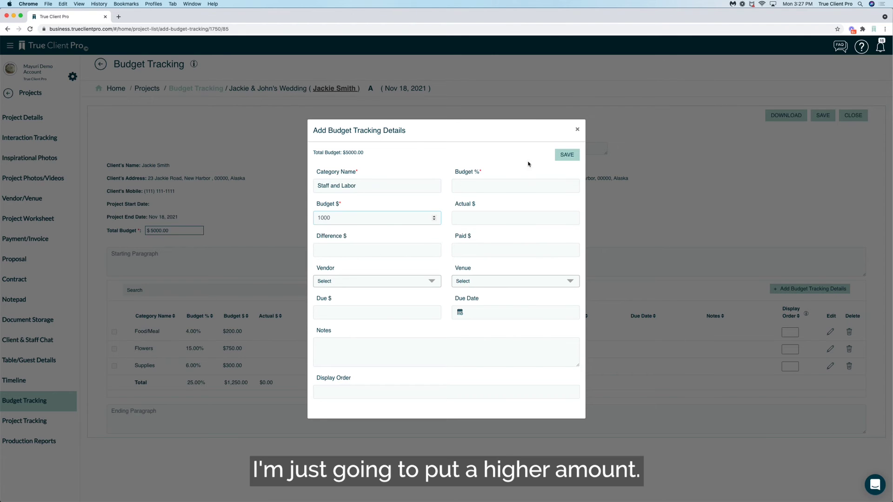
pyautogui.click(562, 155)
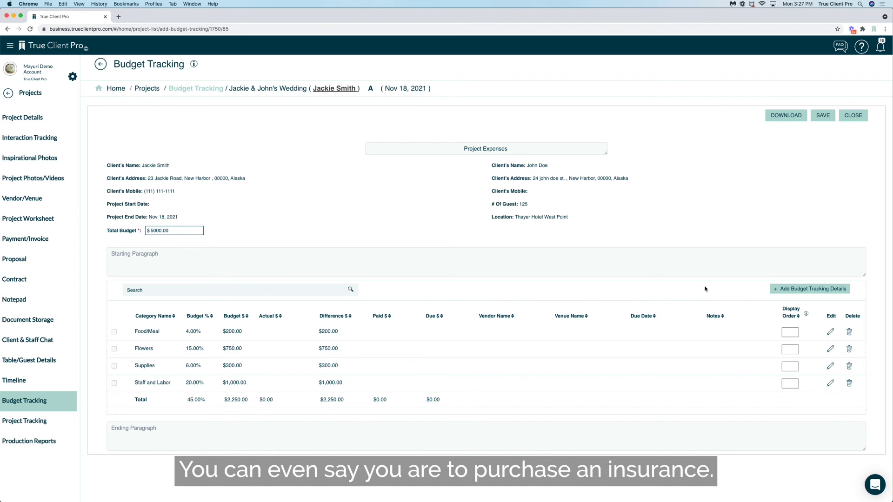
# Step: Add and save an Insurance category with a budget of $100, correcting the spelling of its name
pyautogui.click(787, 289)
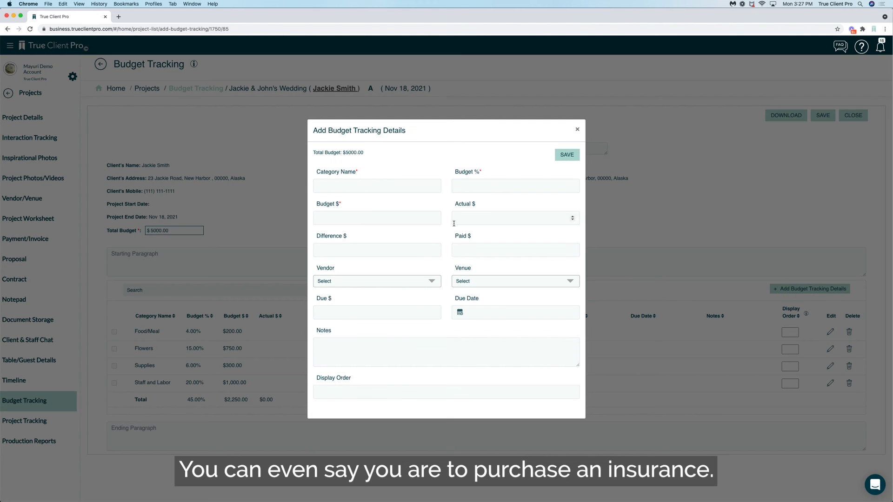
pyautogui.write('Insur')
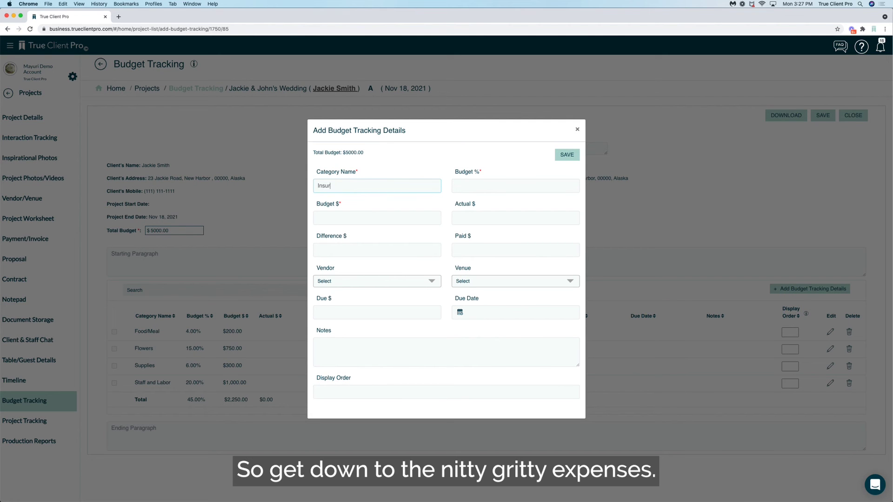
pyautogui.write('ace')
pyautogui.rightClick(331, 186)
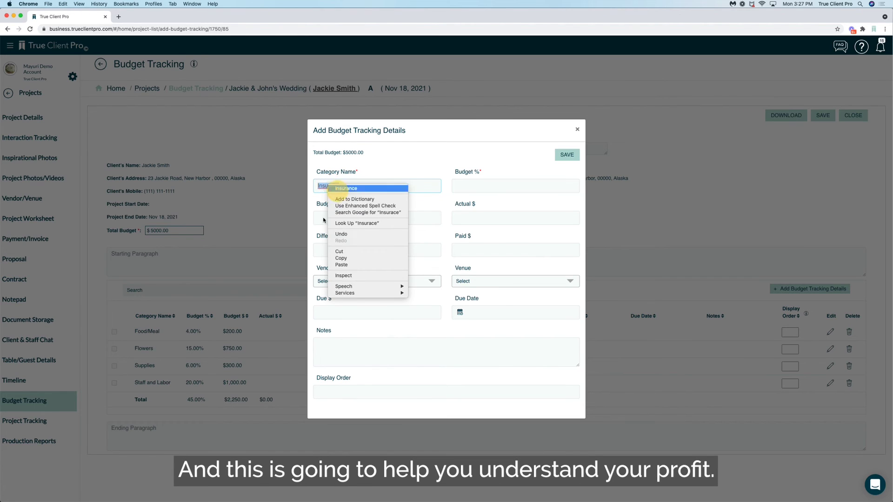
pyautogui.click(335, 191)
pyautogui.click(324, 219)
pyautogui.write('100')
pyautogui.click(567, 155)
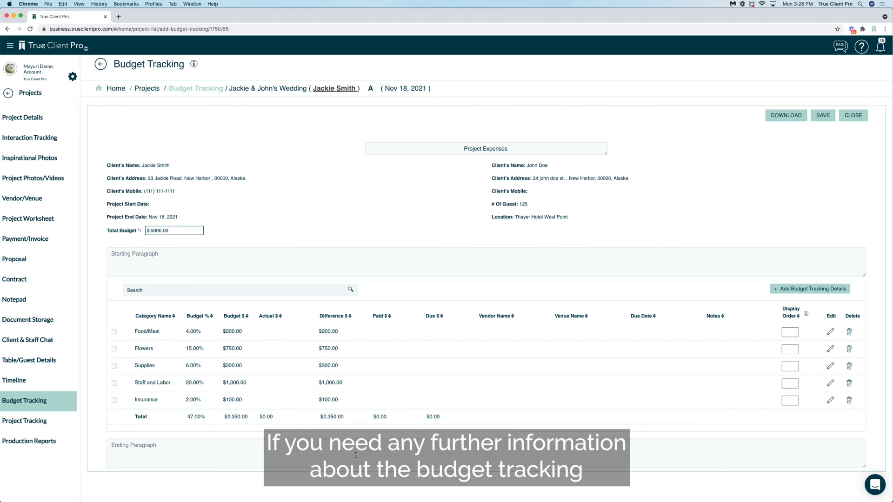
# Step: Open the support chat for further information about budget tracking
pyautogui.click(875, 483)
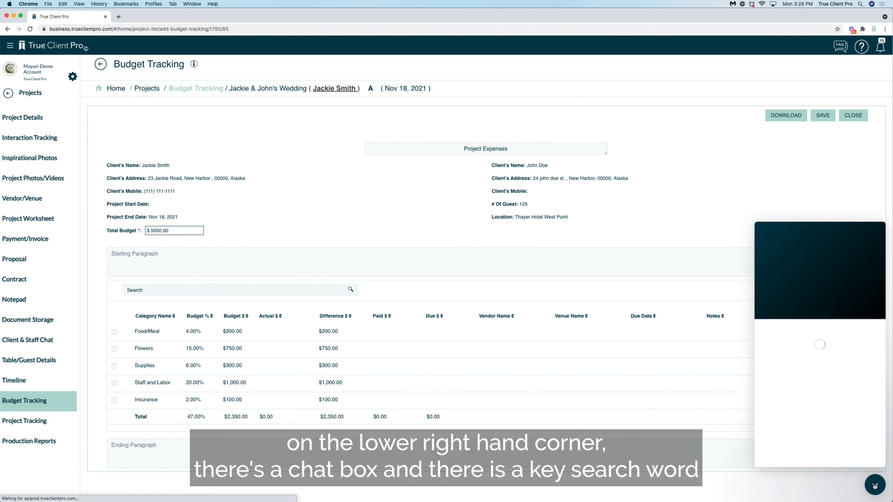